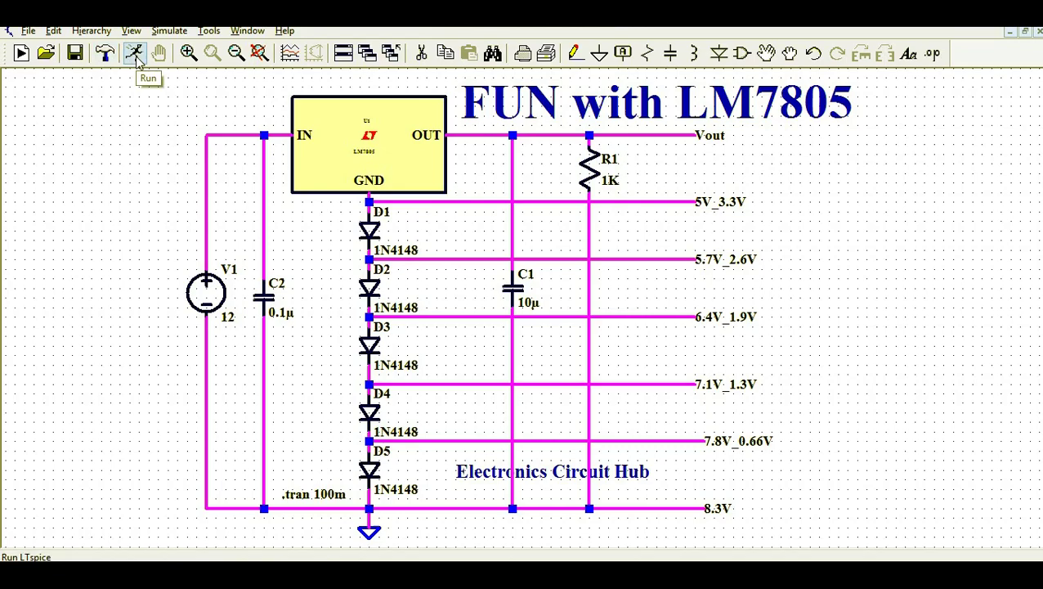
Step: Run the transient simulation, maximize the plot, and probe Vout relative to the 5V_3.3V node
left_click(135, 54)
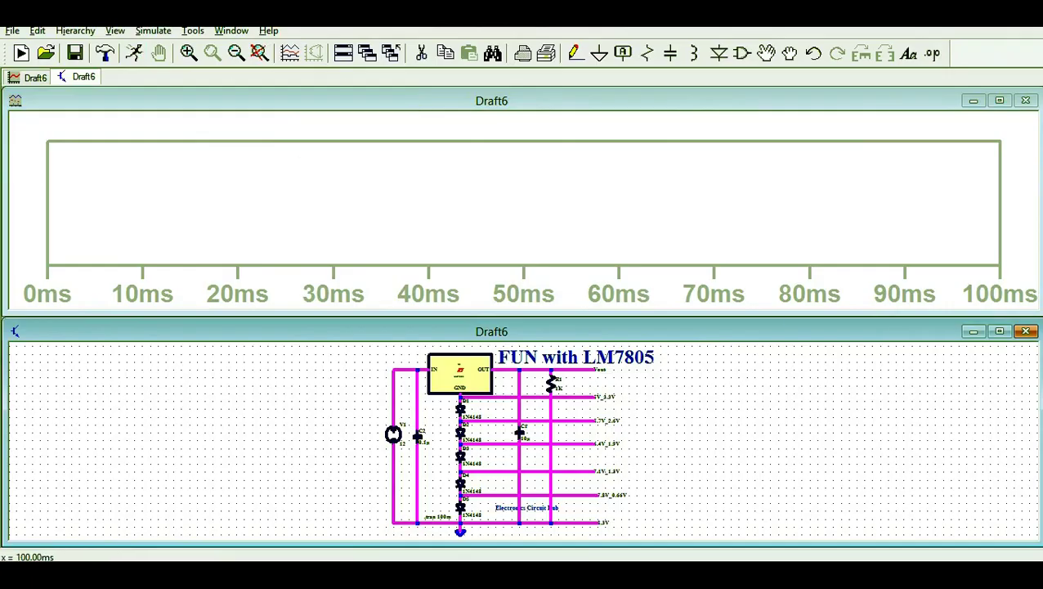
left_click(992, 101)
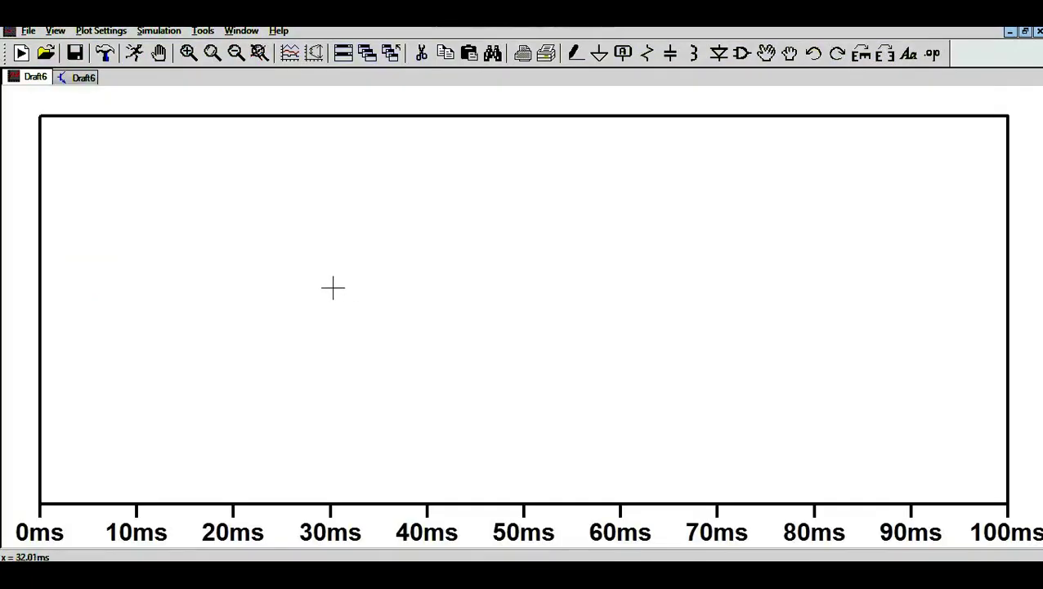
left_click(135, 54)
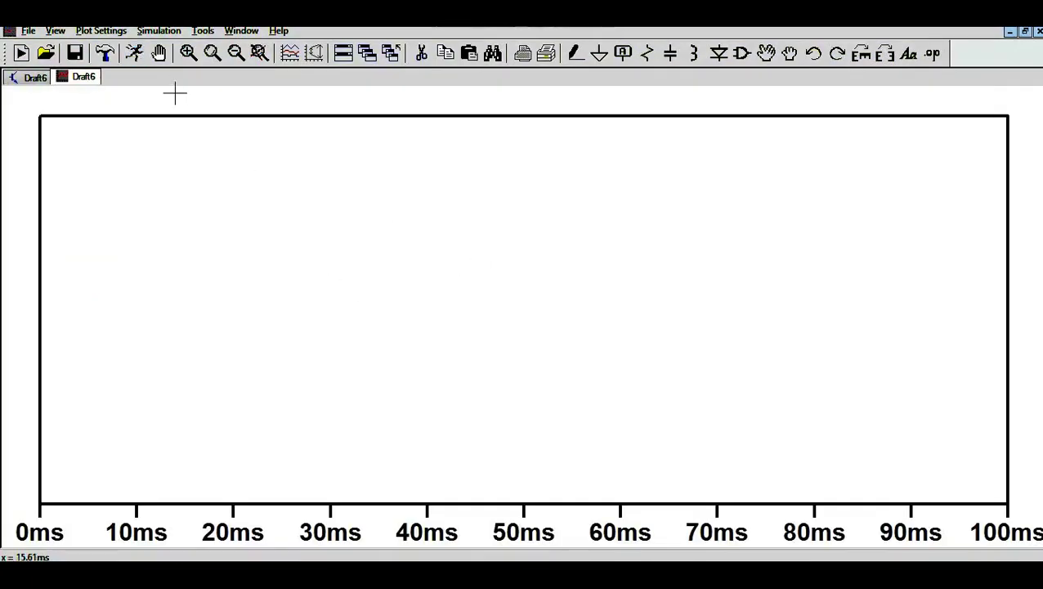
left_click(71, 77)
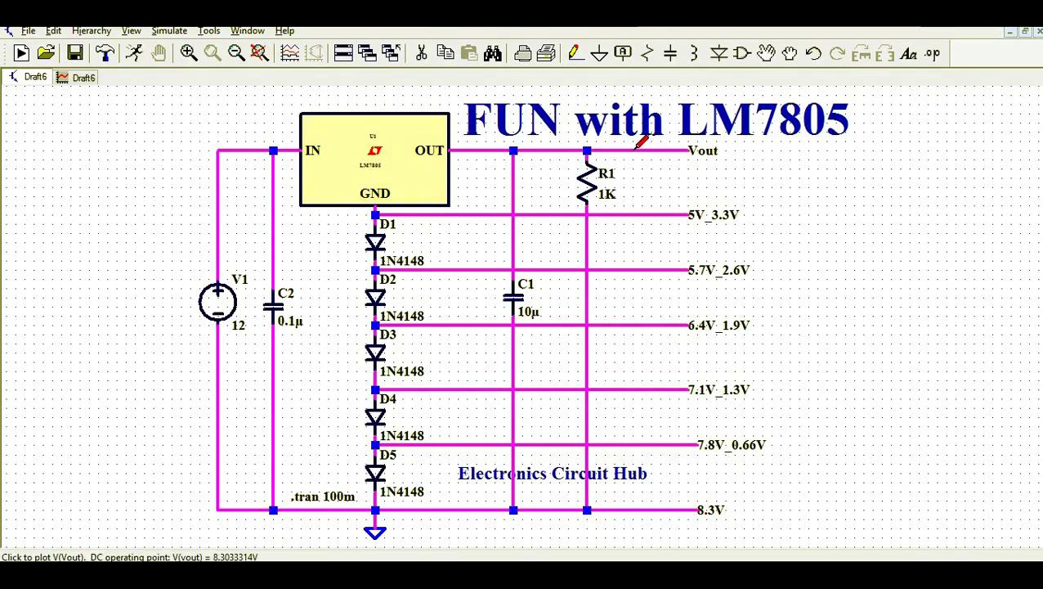
left_click_drag(638, 145, 636, 210)
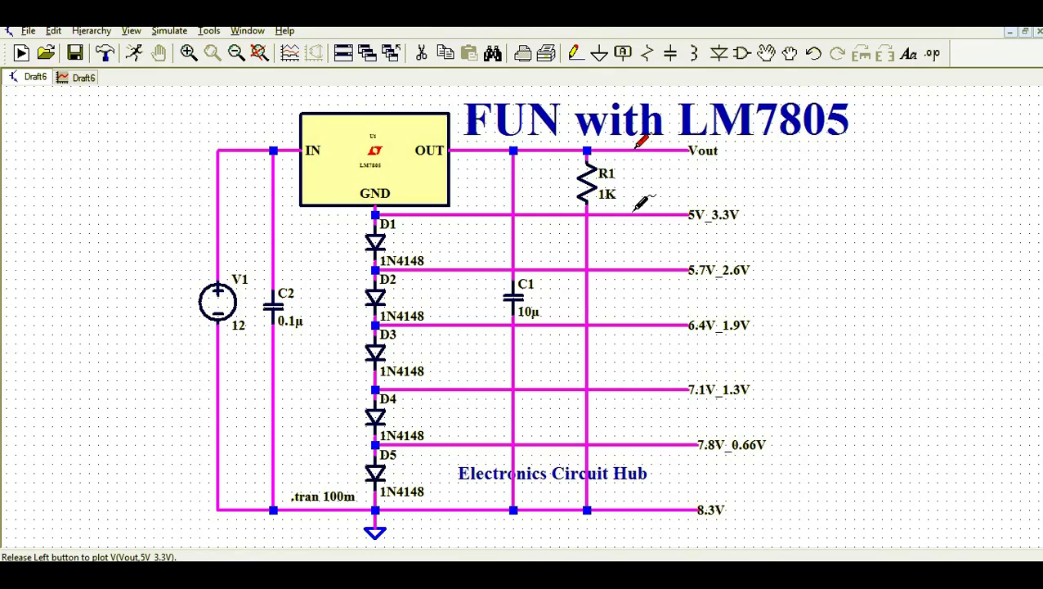
Step: Check the Vout-to-5V_3.3V trace and add a Vout-to-5.7V_2.6V difference trace
left_click(85, 78)
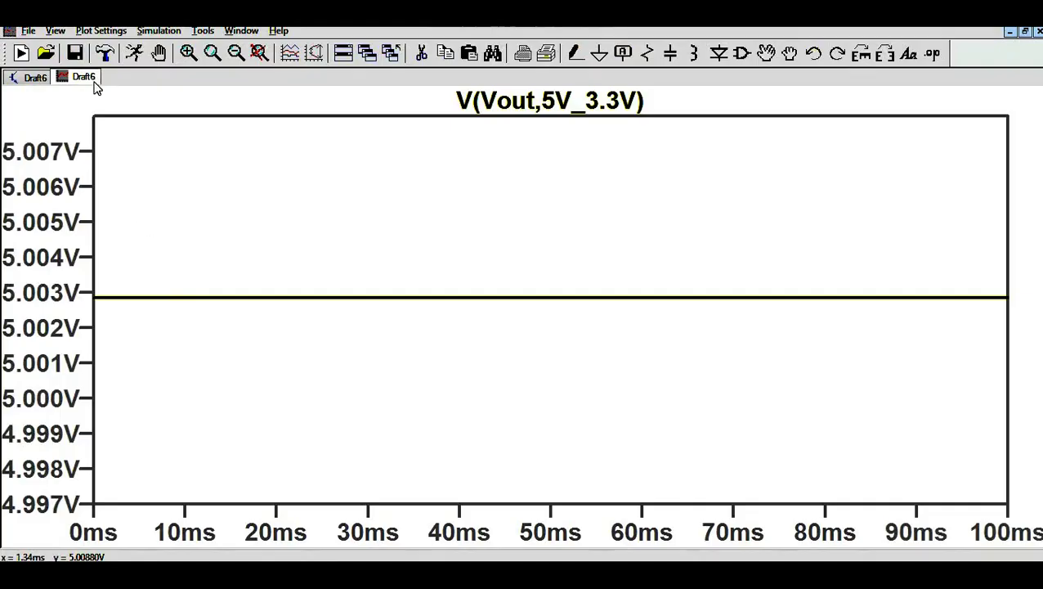
left_click(18, 77)
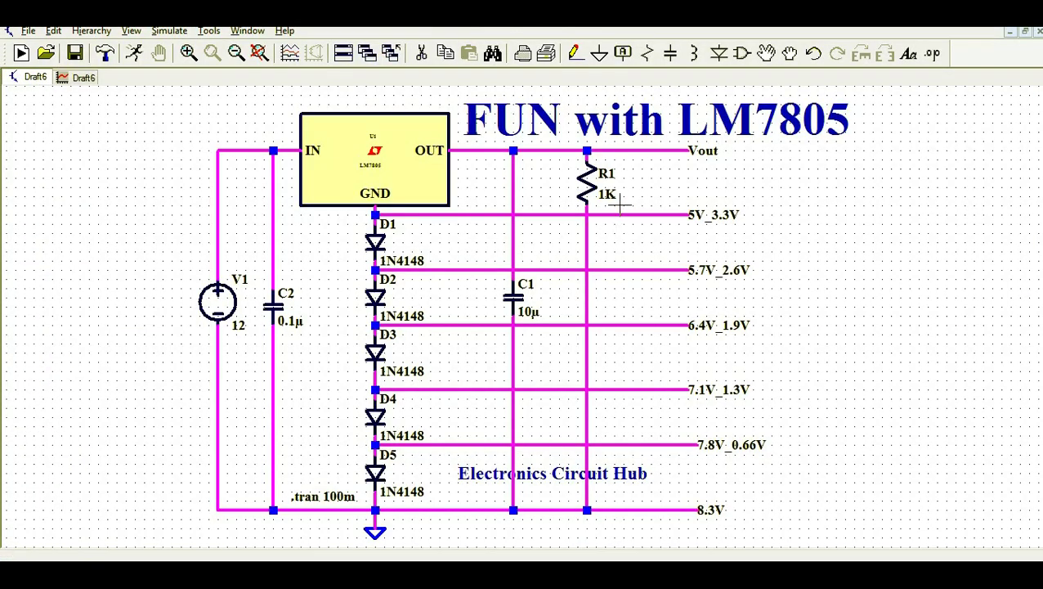
left_click_drag(635, 251, 632, 265)
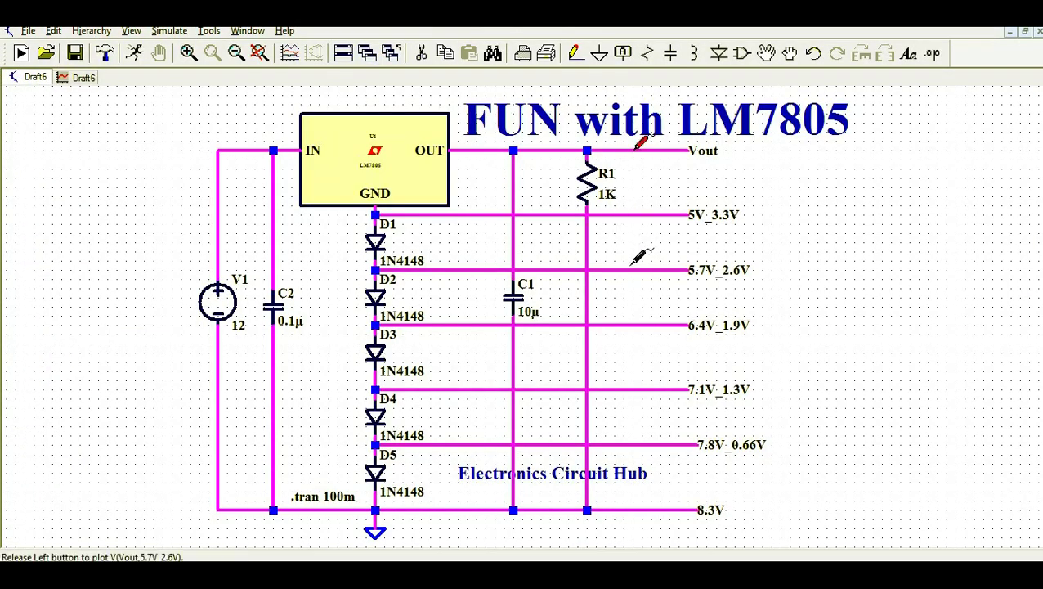
left_click(84, 77)
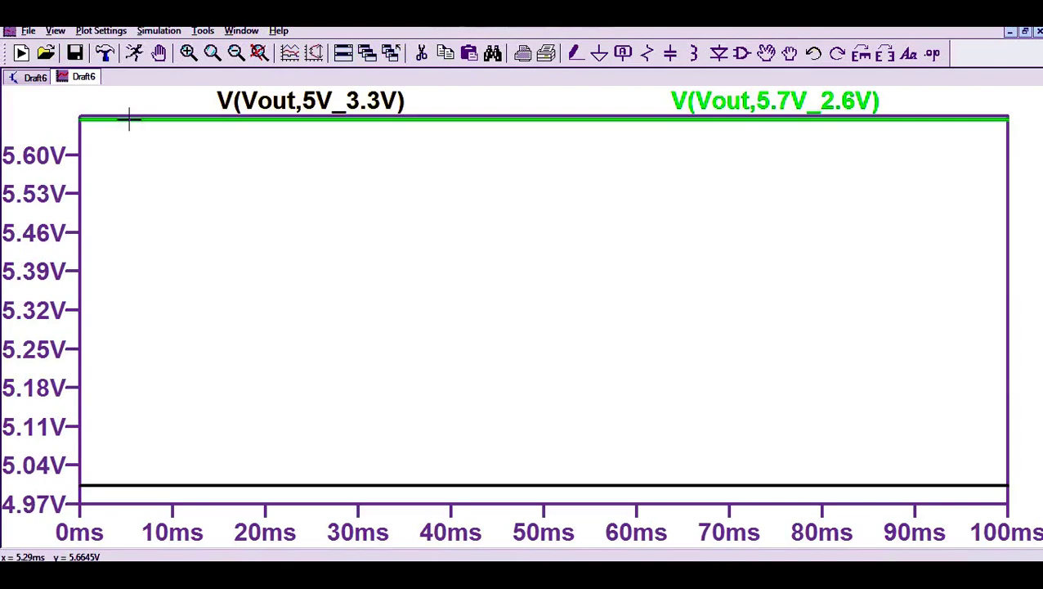
Step: Add Vout difference traces to the 6.4V_1.9V and 7.1V_1.3V nodes
left_click(35, 77)
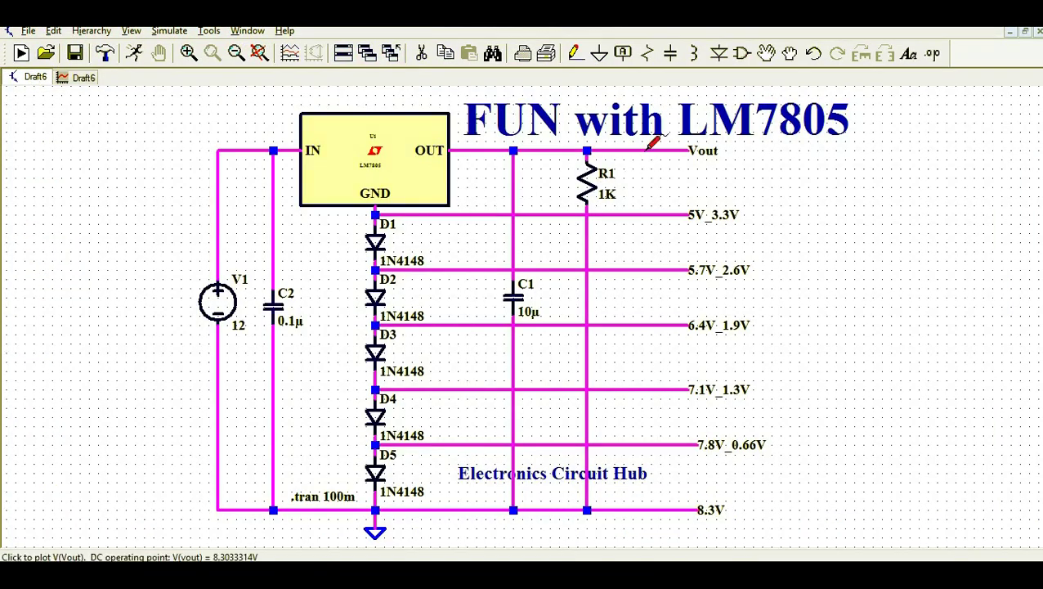
left_click(644, 324)
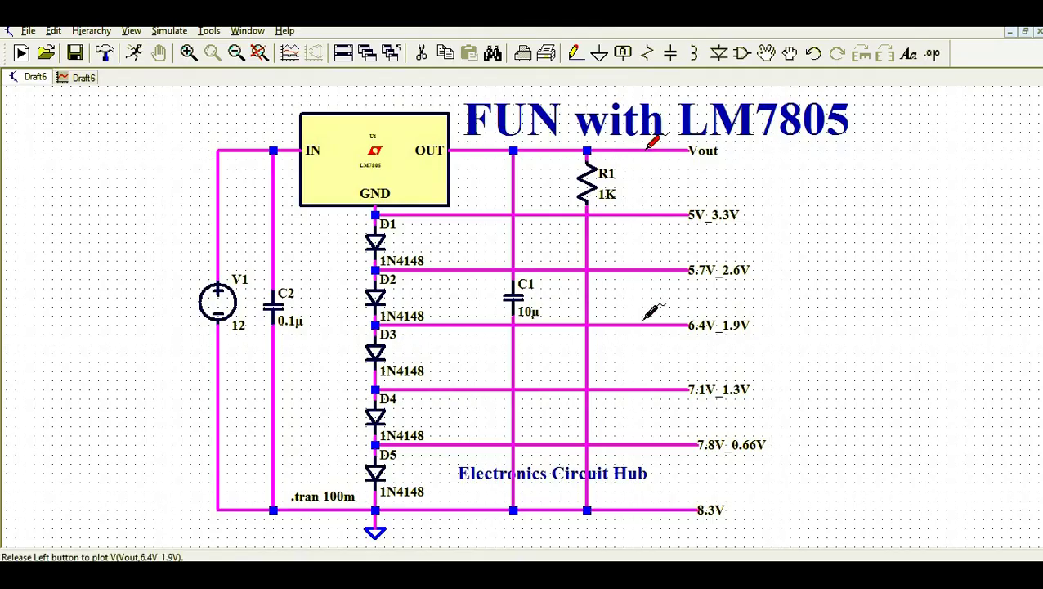
left_click(87, 77)
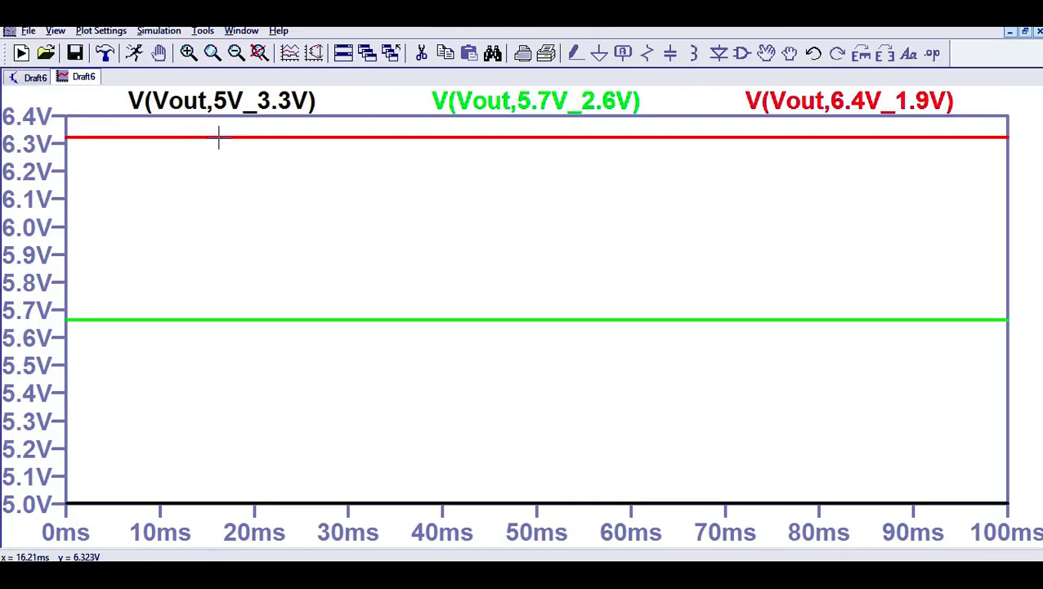
left_click(37, 78)
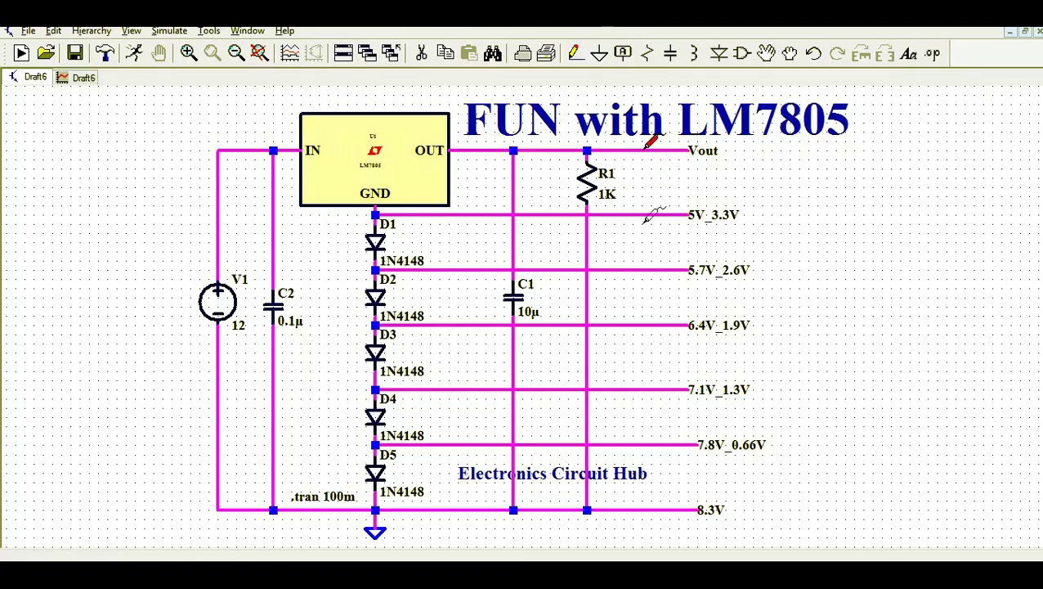
left_click_drag(645, 376, 643, 386)
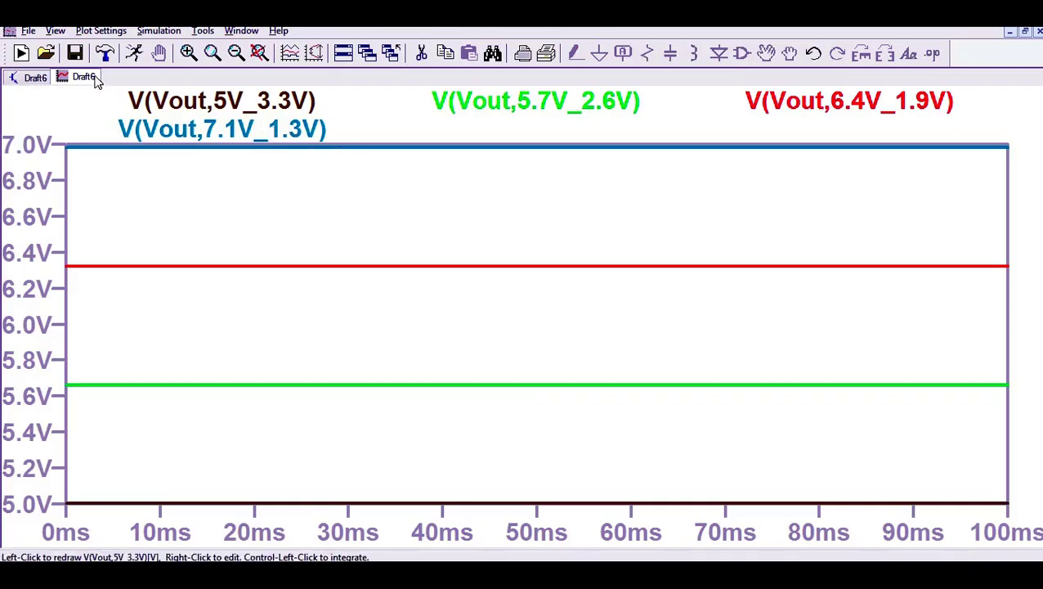
Step: Add the V(Vout,7.8V_0.66V) difference trace and a plain V(vout) trace to the plot
left_click(33, 77)
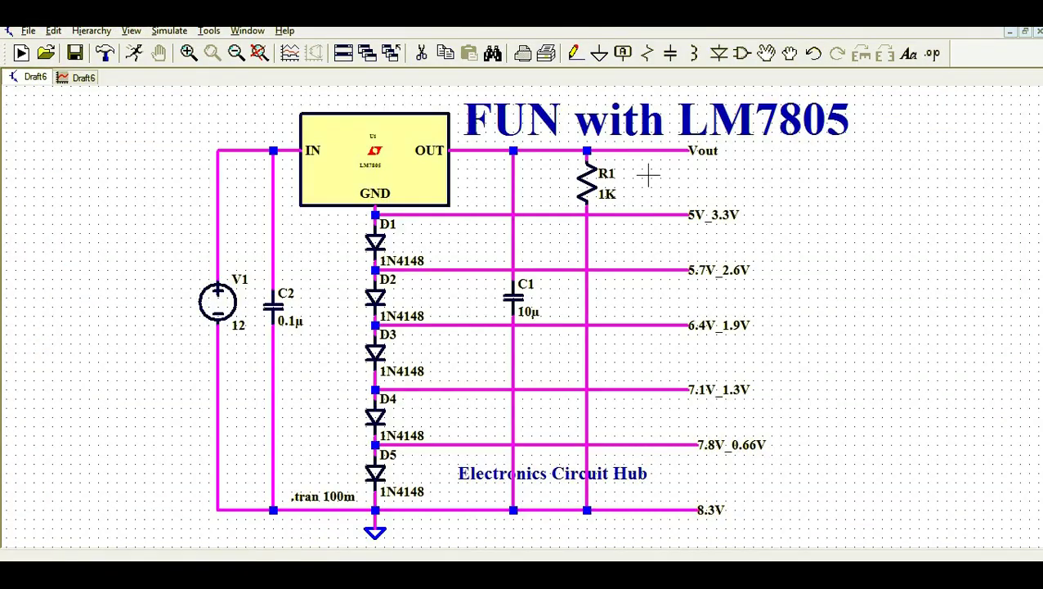
left_click_drag(651, 147, 651, 439)
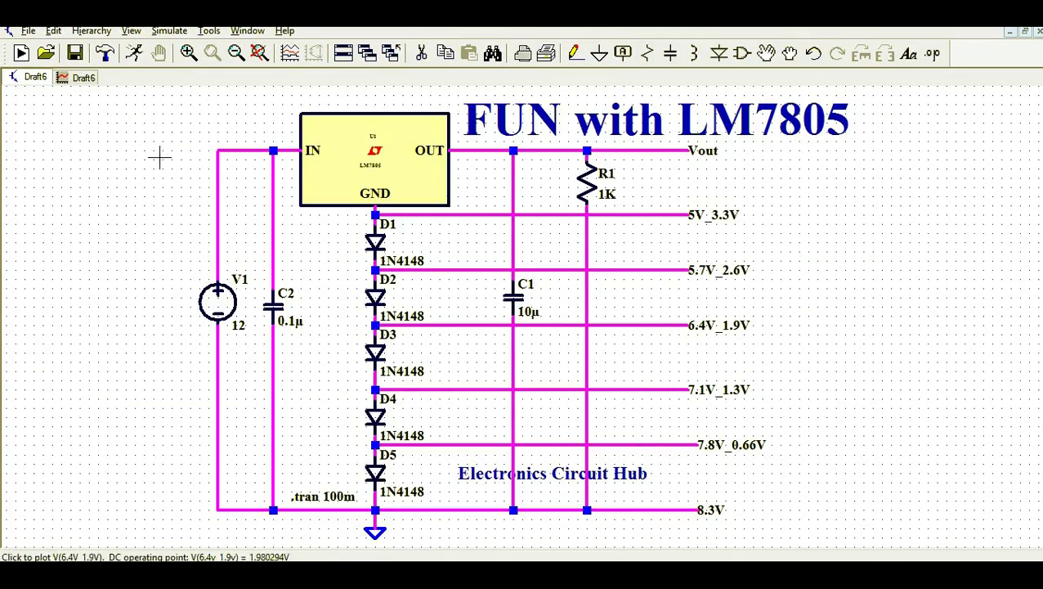
left_click(84, 77)
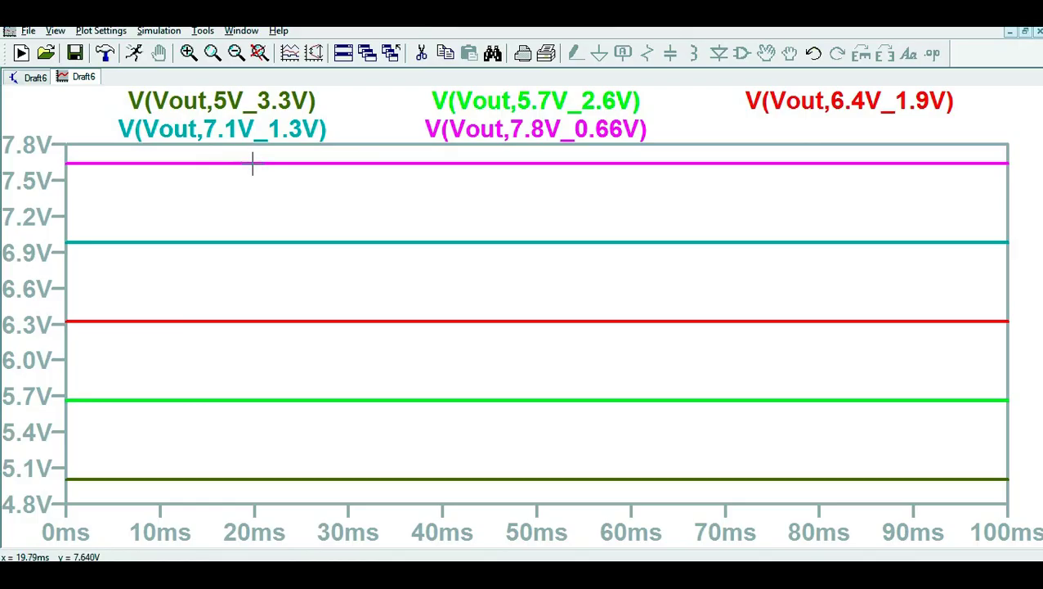
left_click(33, 76)
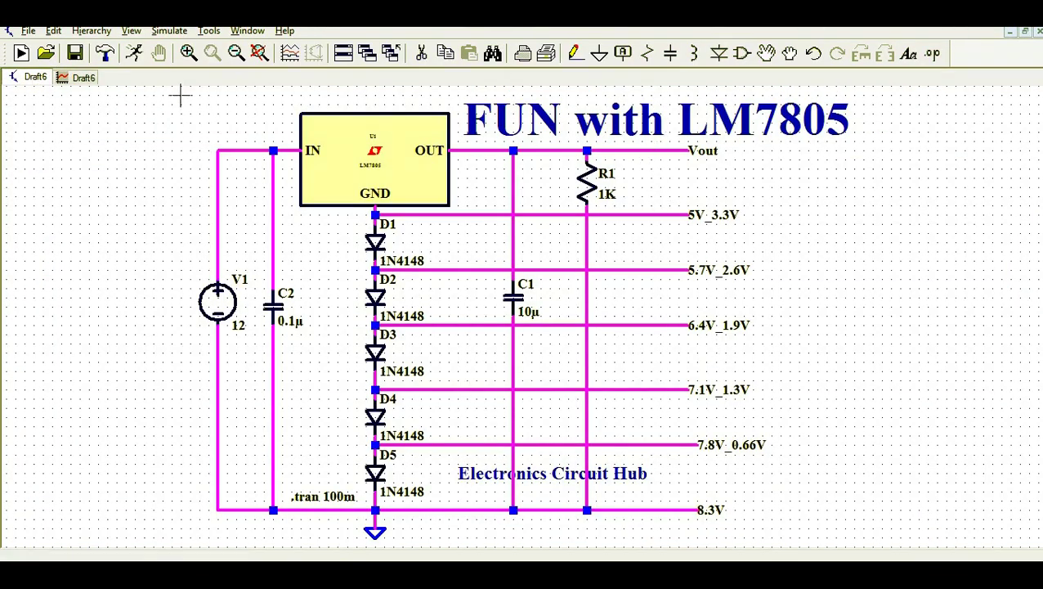
left_click(81, 80)
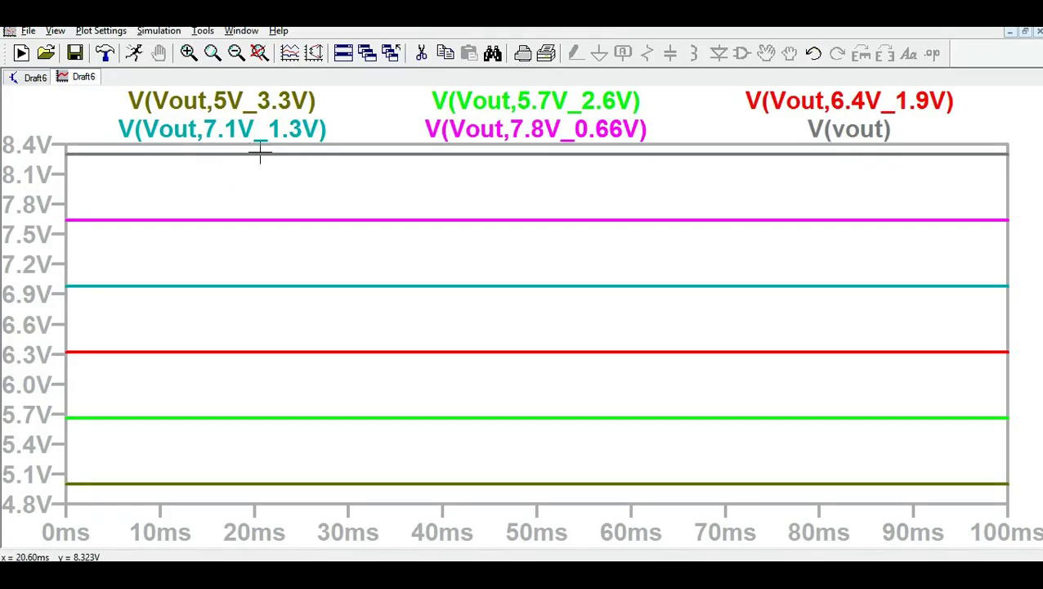
left_click(33, 77)
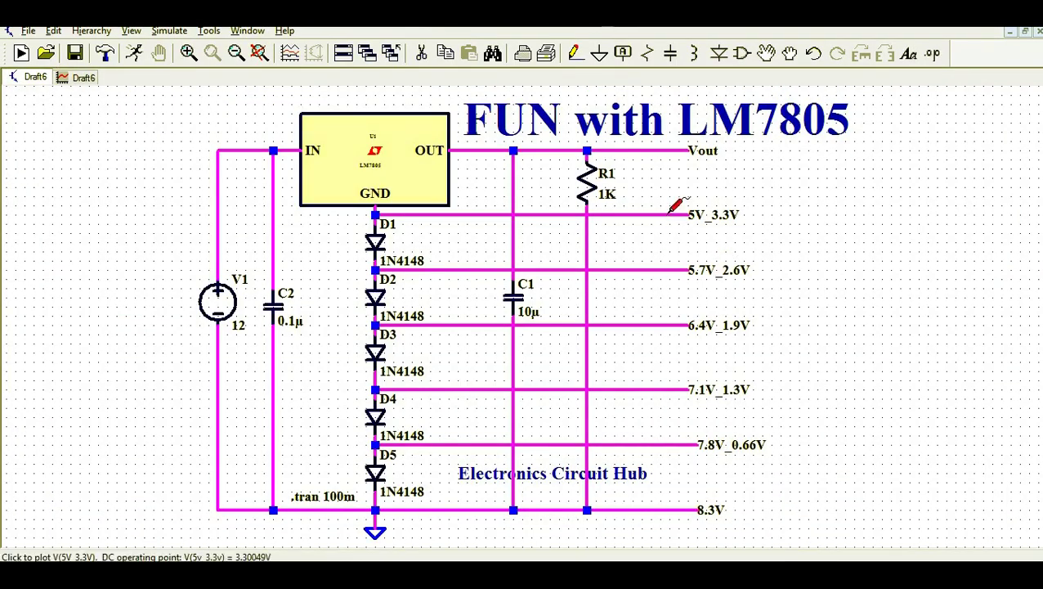
Step: Plot the ground-referenced 5V_3.3V and 5.7V_2.6V node voltages, checking each trace
left_click(674, 206)
left_click(84, 78)
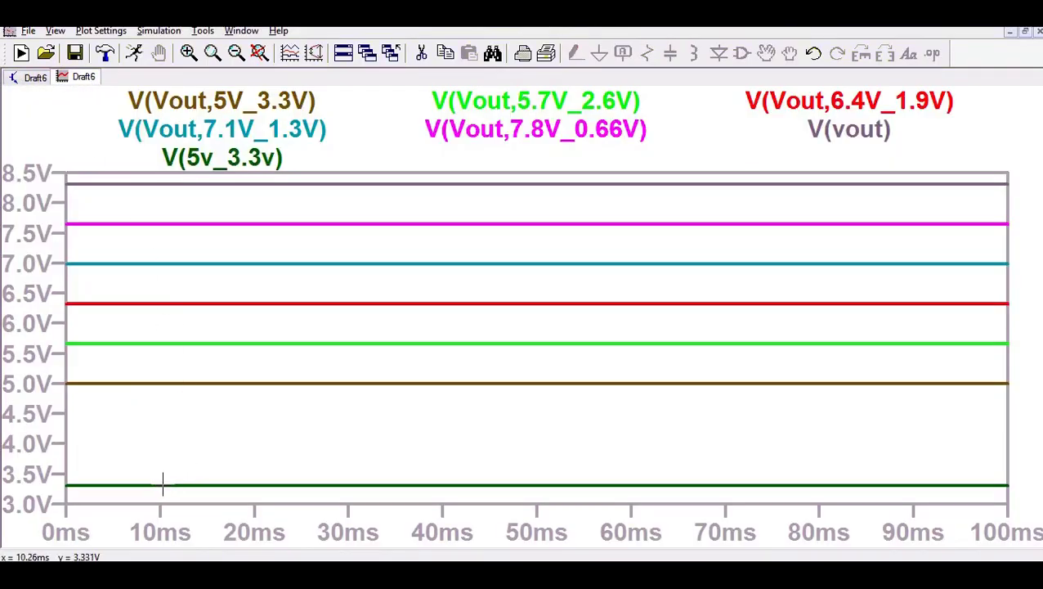
left_click(34, 77)
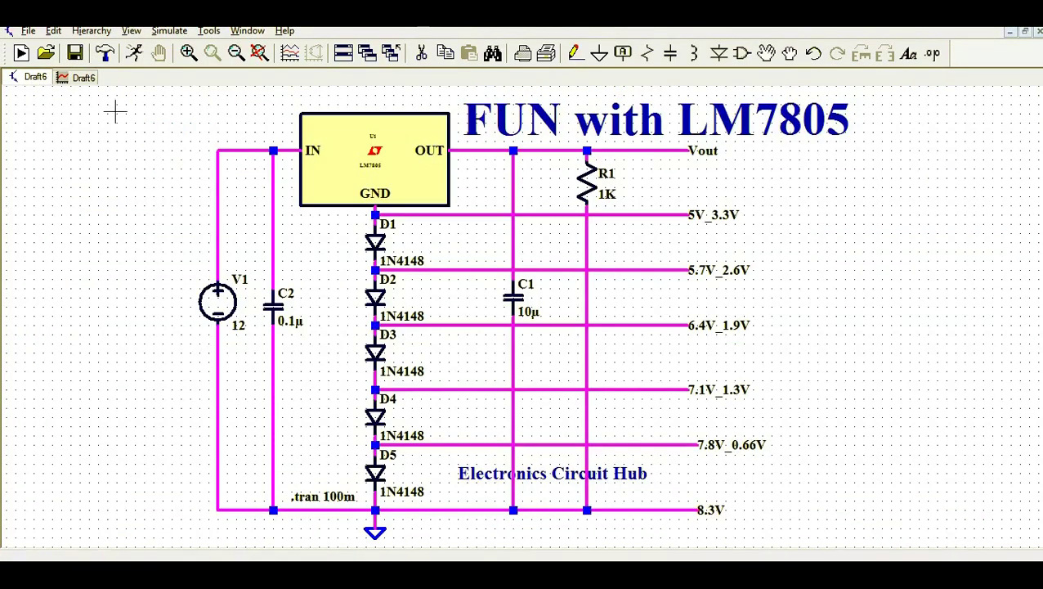
left_click(667, 270)
left_click(85, 77)
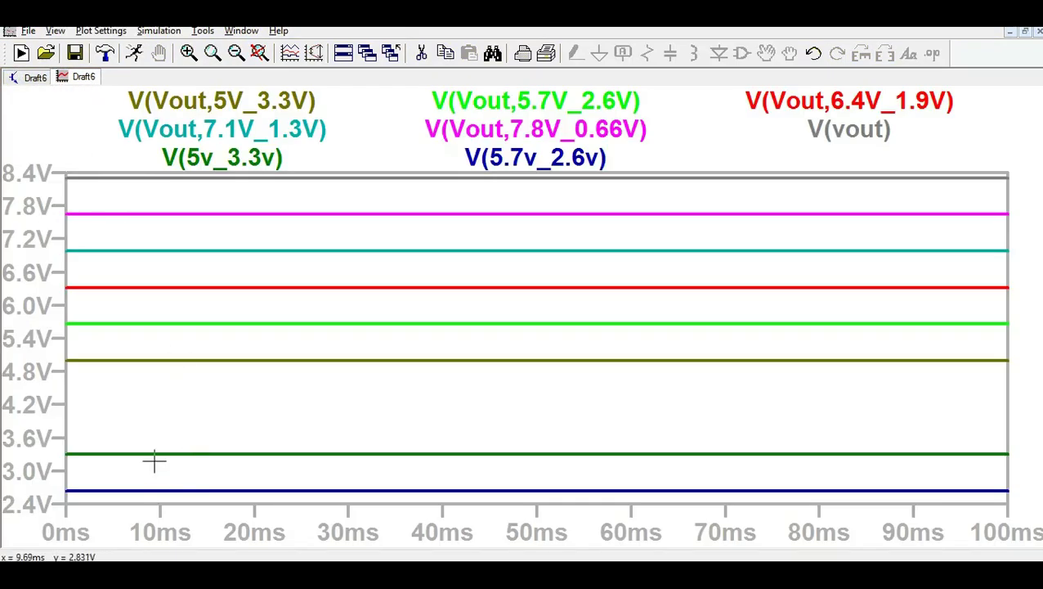
left_click(35, 77)
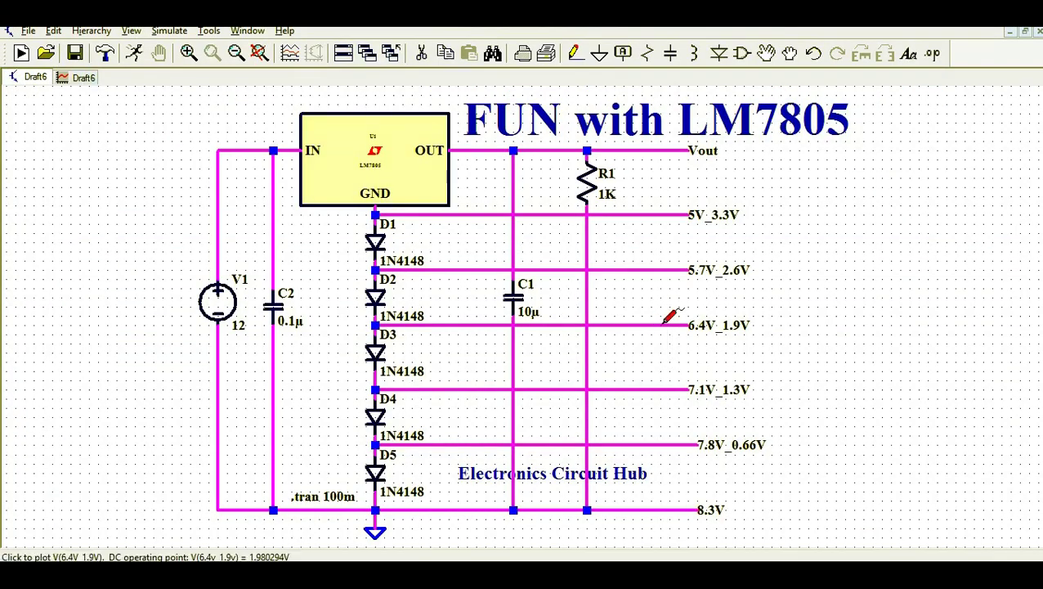
Step: Add the 6.4V_1.9V, 7.1V_1.3V and 7.8V_0.66V node voltage traces and review the plot
left_click(83, 76)
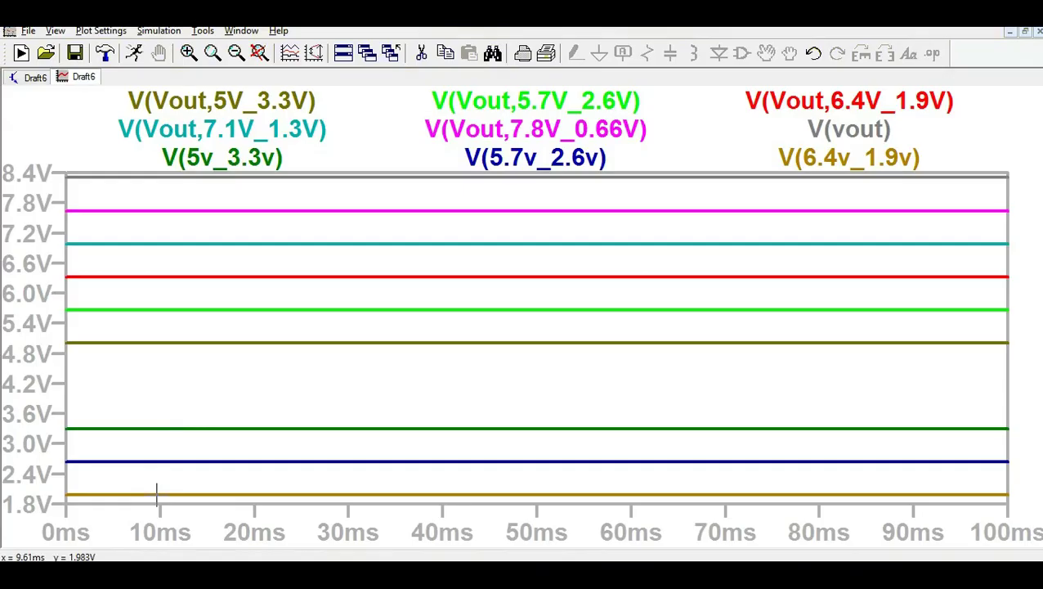
left_click(34, 77)
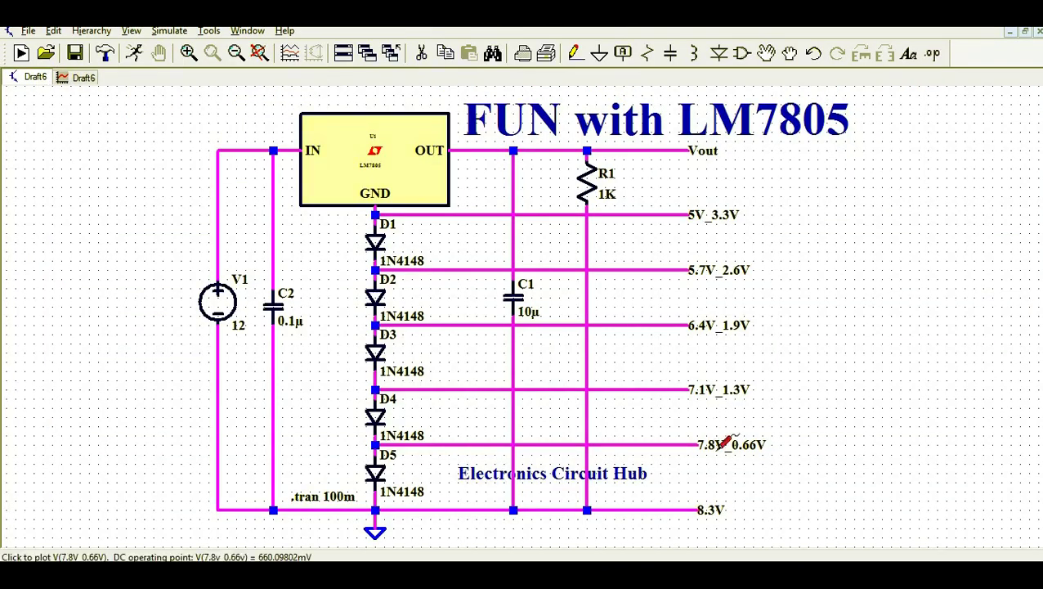
left_click(666, 389)
left_click(84, 77)
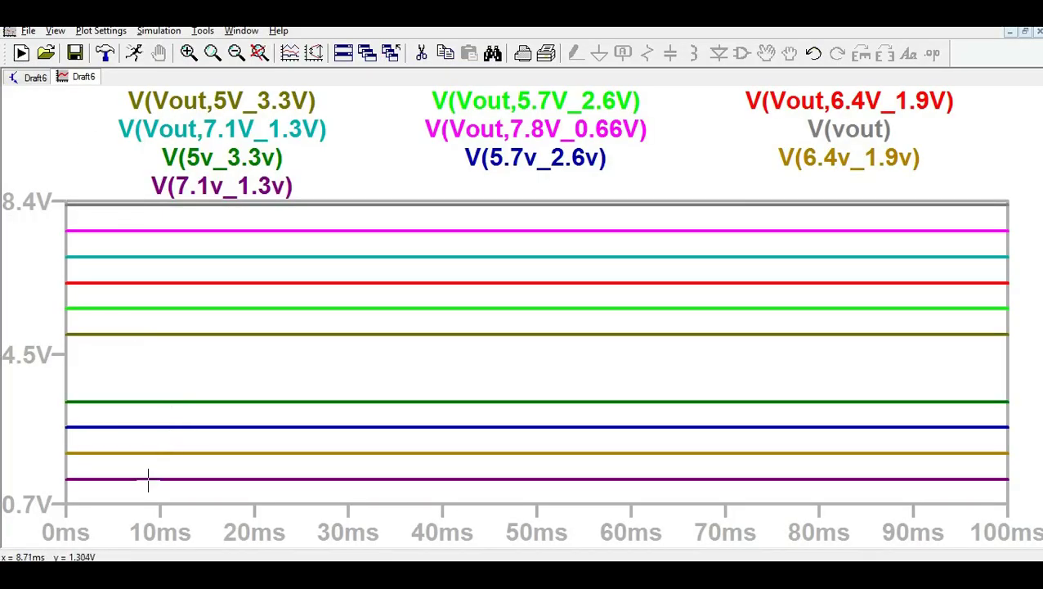
left_click(32, 78)
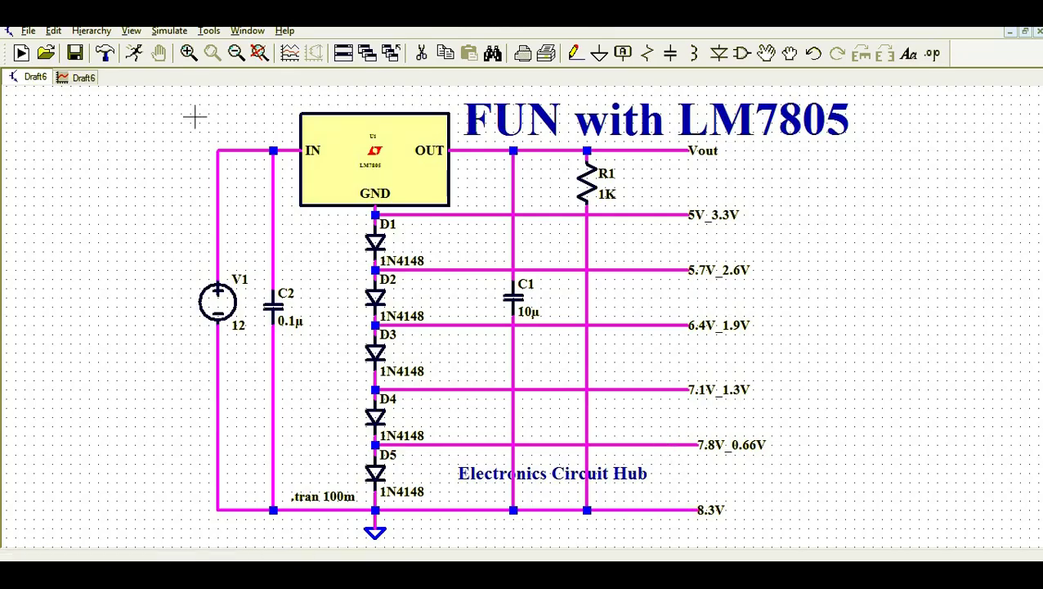
left_click(85, 78)
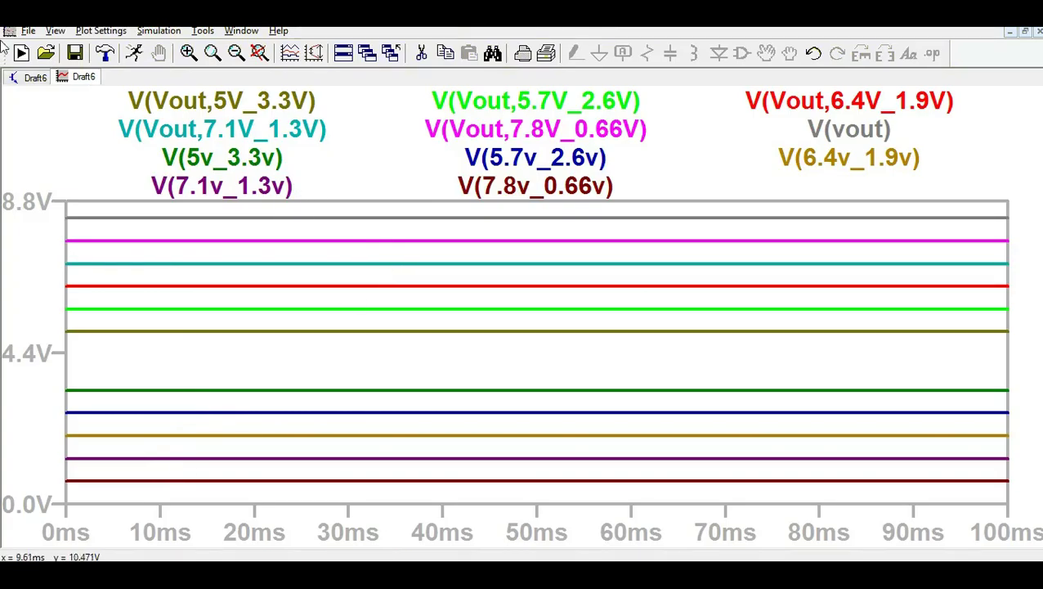
left_click(36, 82)
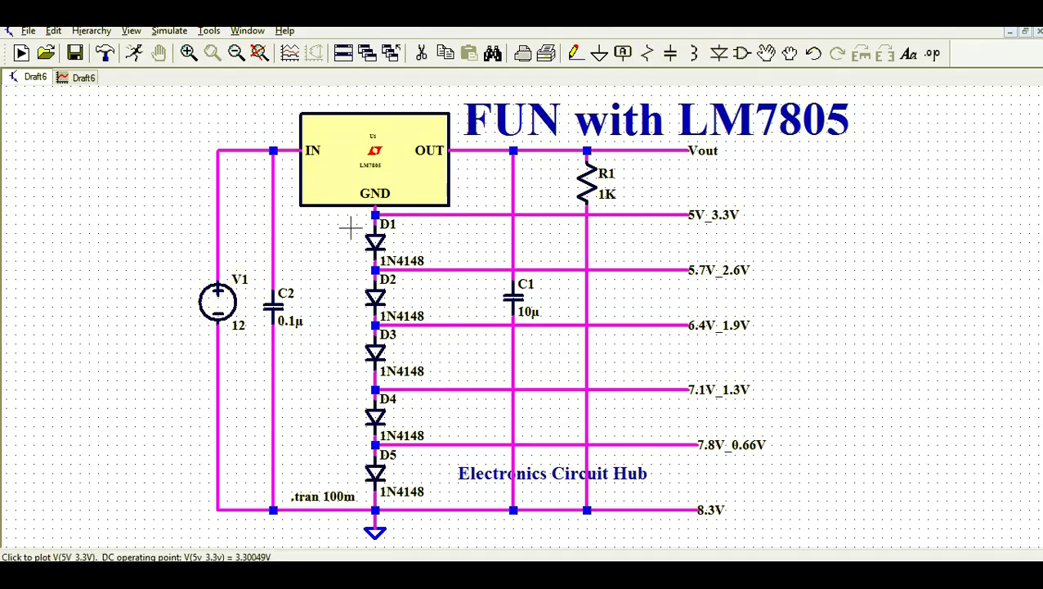
left_click(81, 79)
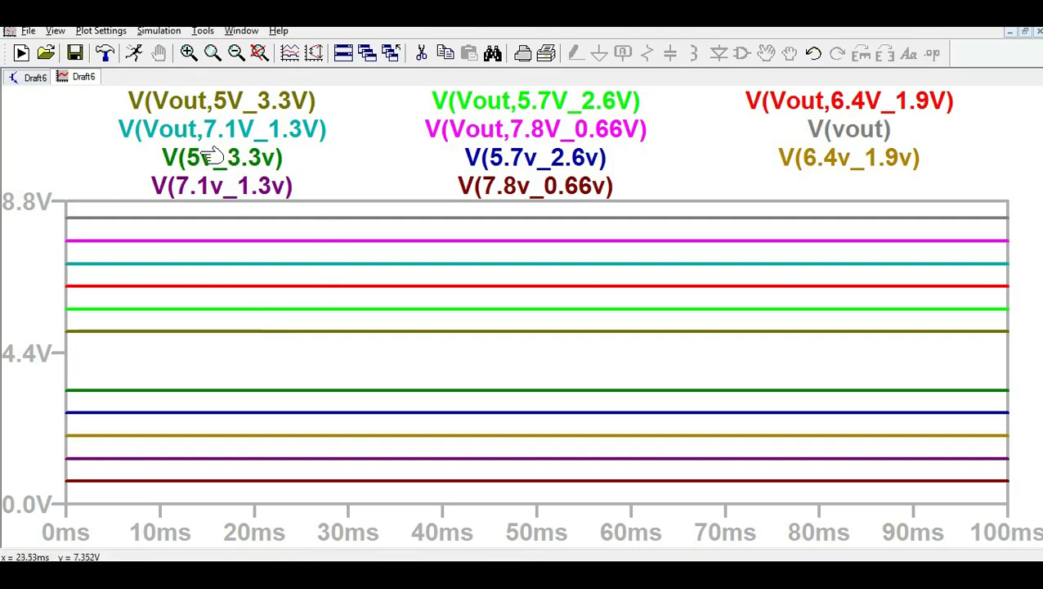
left_click(36, 78)
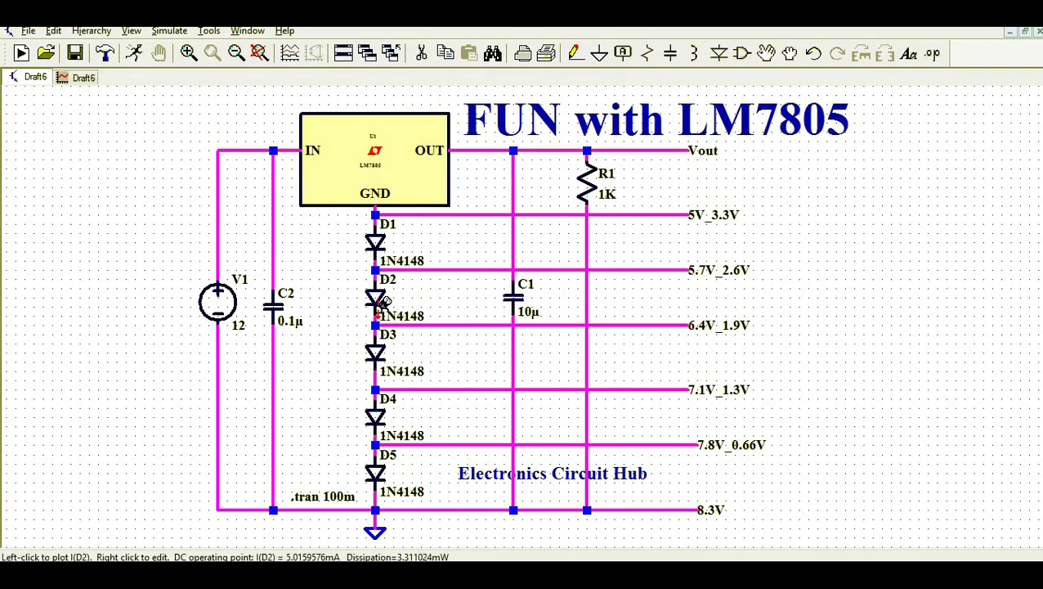
left_click(82, 79)
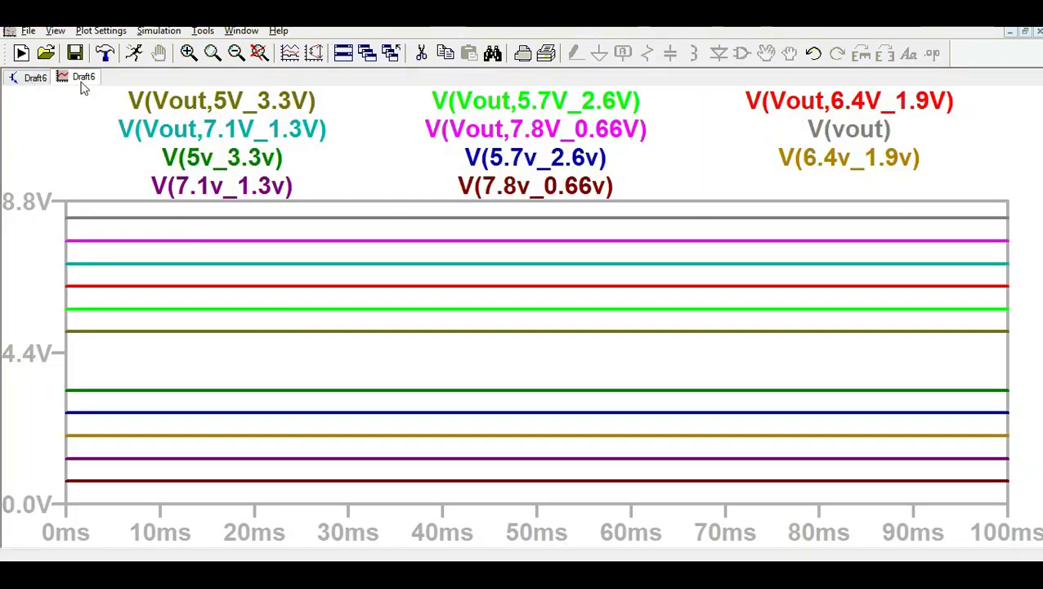